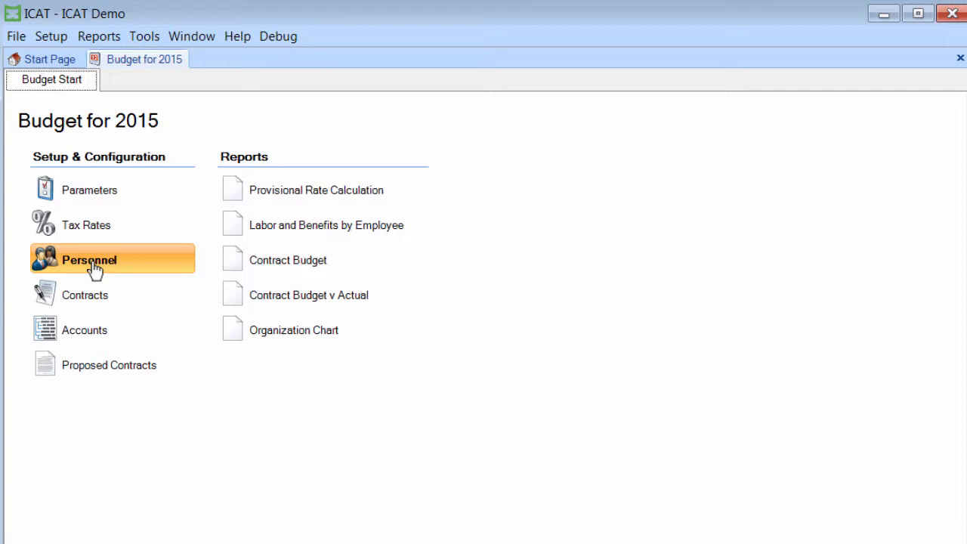
Step: Open the 2015 budget's personnel setup and display the Senior Analyst's indirect labor entries
click(92, 265)
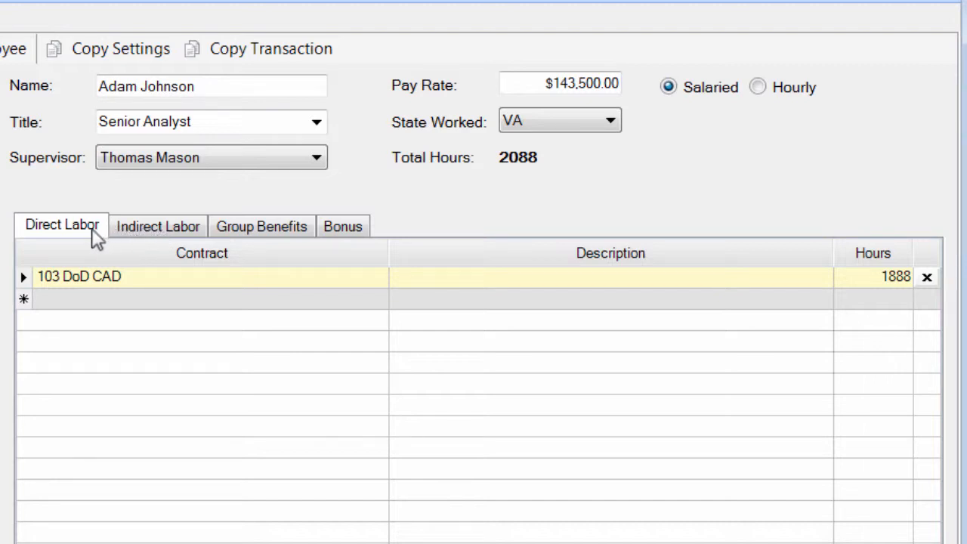
click(155, 227)
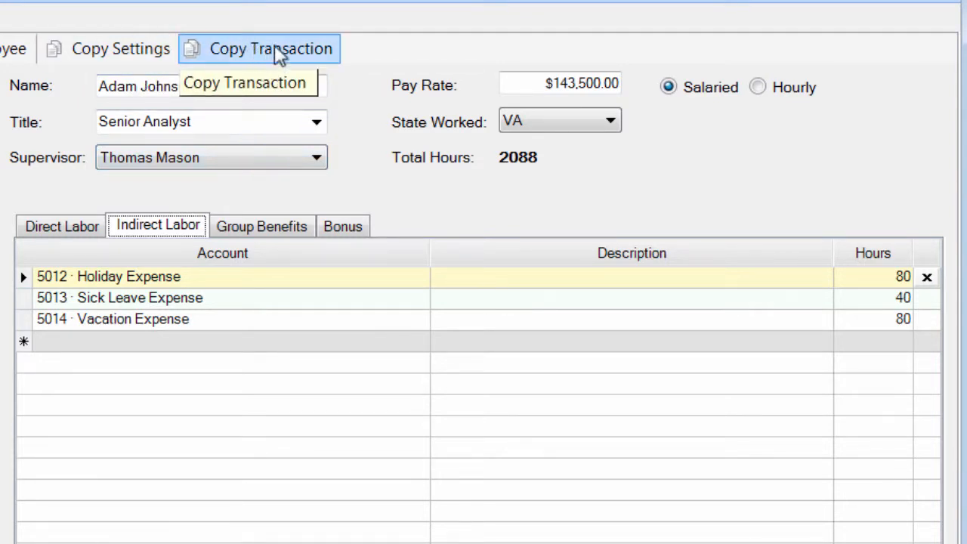
Step: Set up copying the Senior Analyst's 5012 Holiday Expense transaction to all employees, and cancel the copy
click(309, 278)
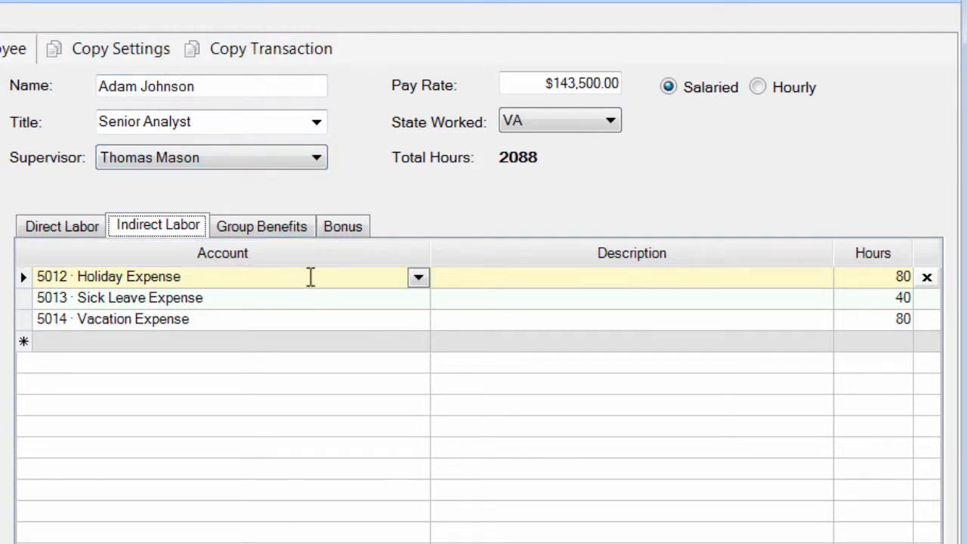
click(310, 277)
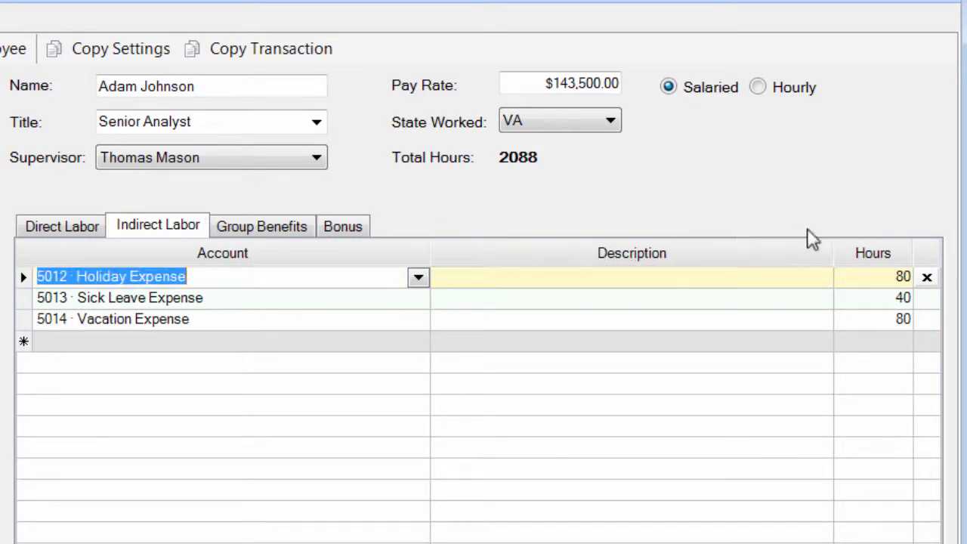
click(261, 55)
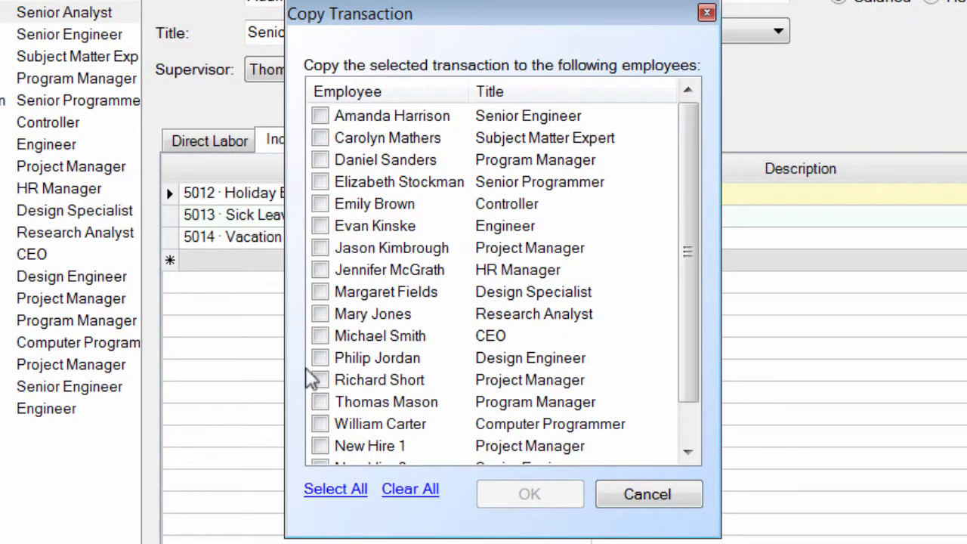
click(334, 491)
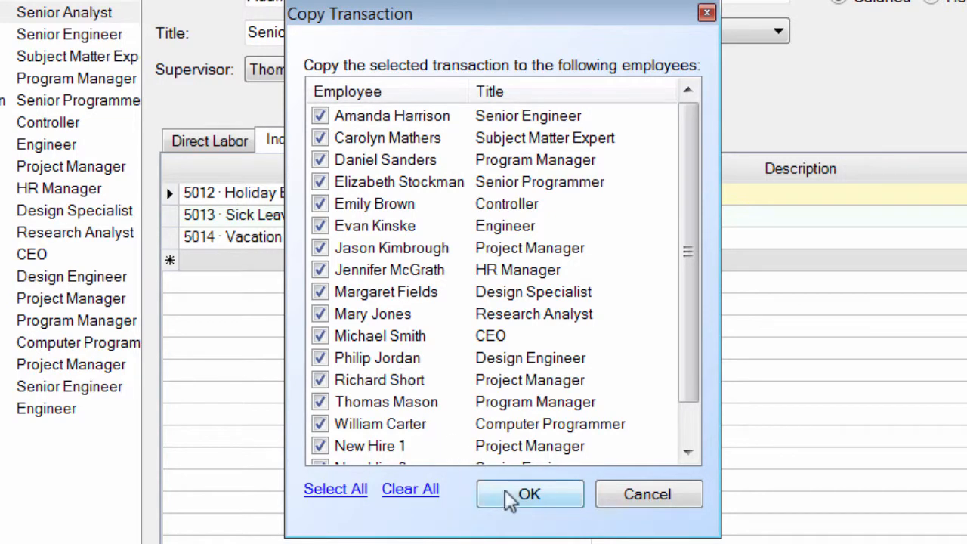
click(599, 512)
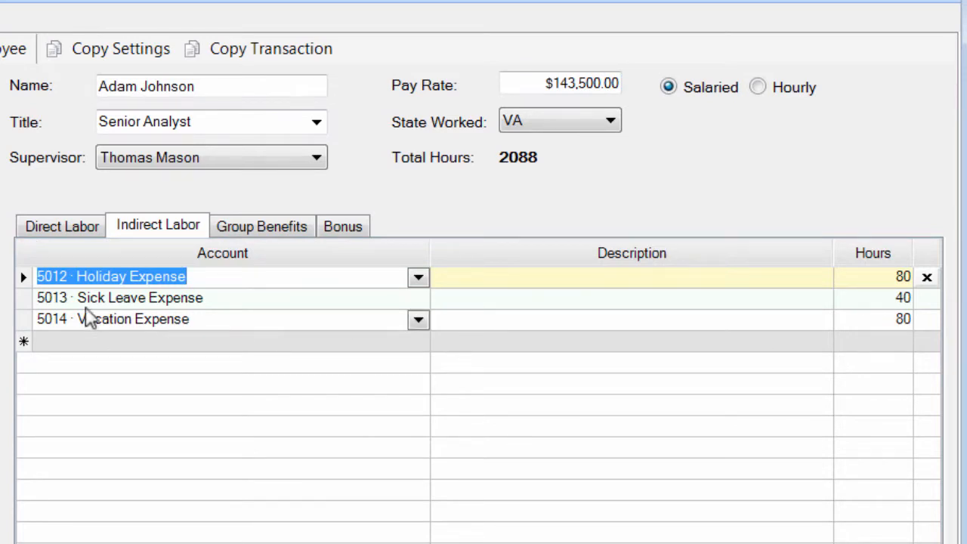
Step: Examine the Senior Analyst's direct labor entry and the contracts available for it, keeping 103 DoD CAD
click(67, 232)
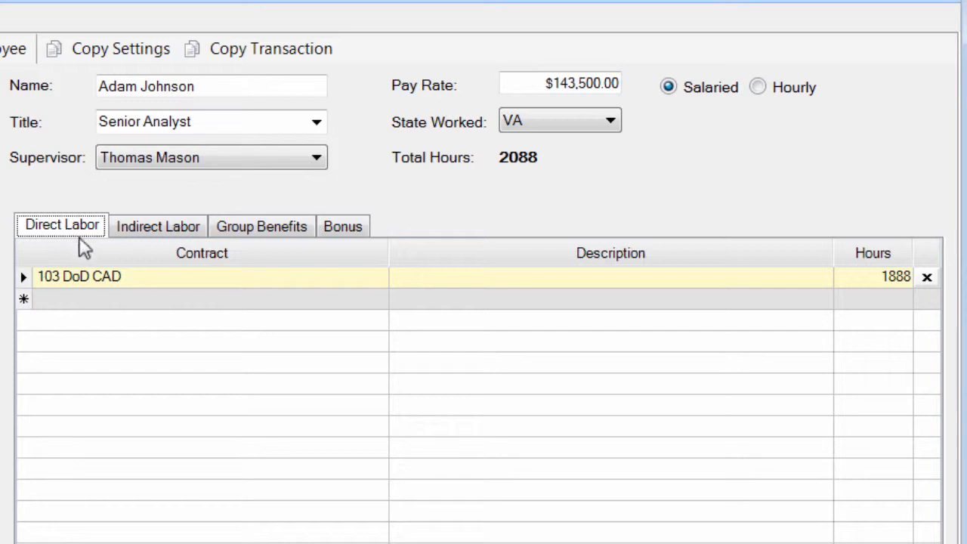
click(138, 281)
click(378, 278)
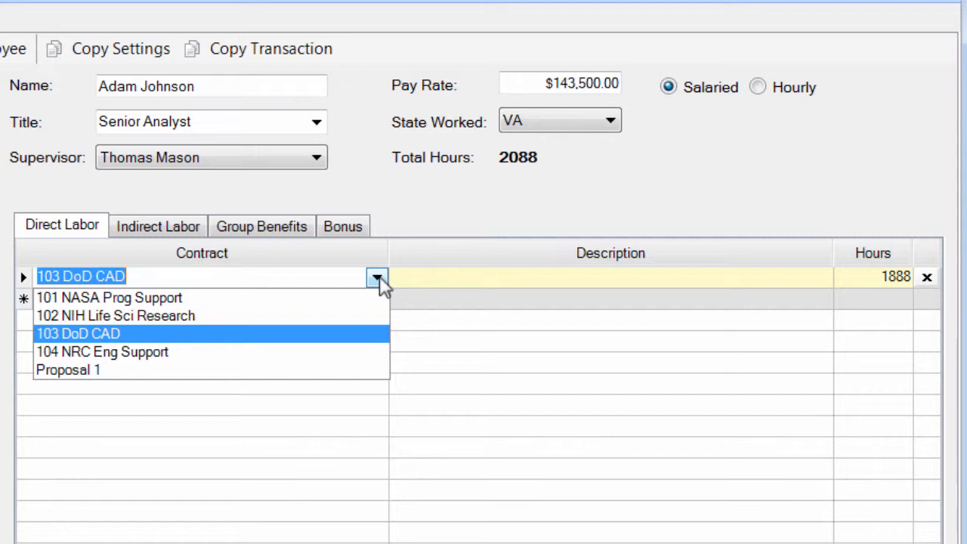
click(277, 278)
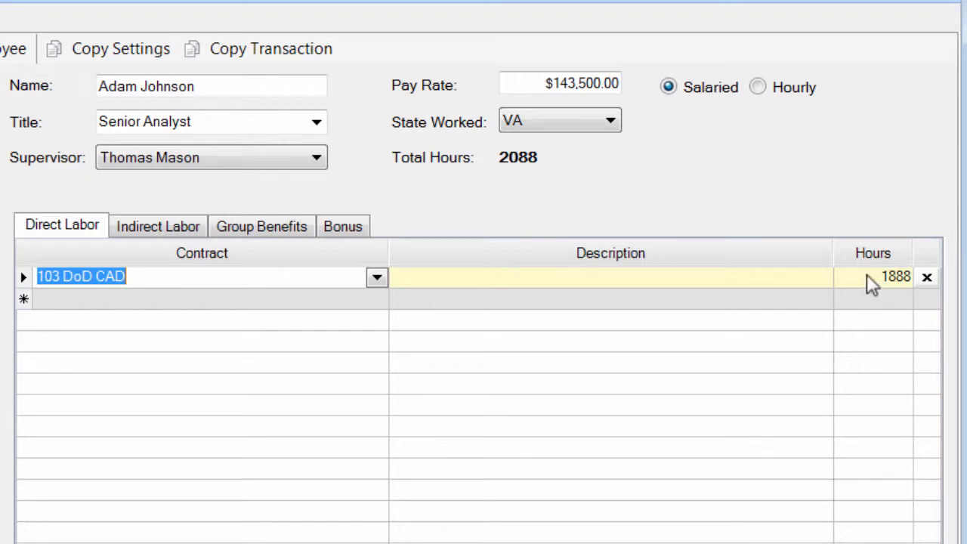
Step: Review the Senior Analyst's group benefits and their available accounts, and display the bonus entry
click(276, 234)
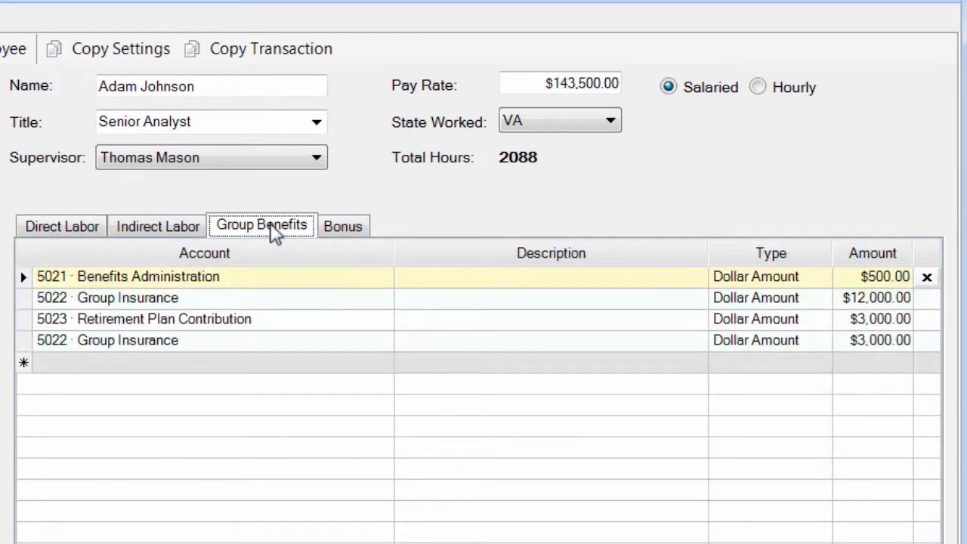
mouse_move(352, 287)
click(384, 280)
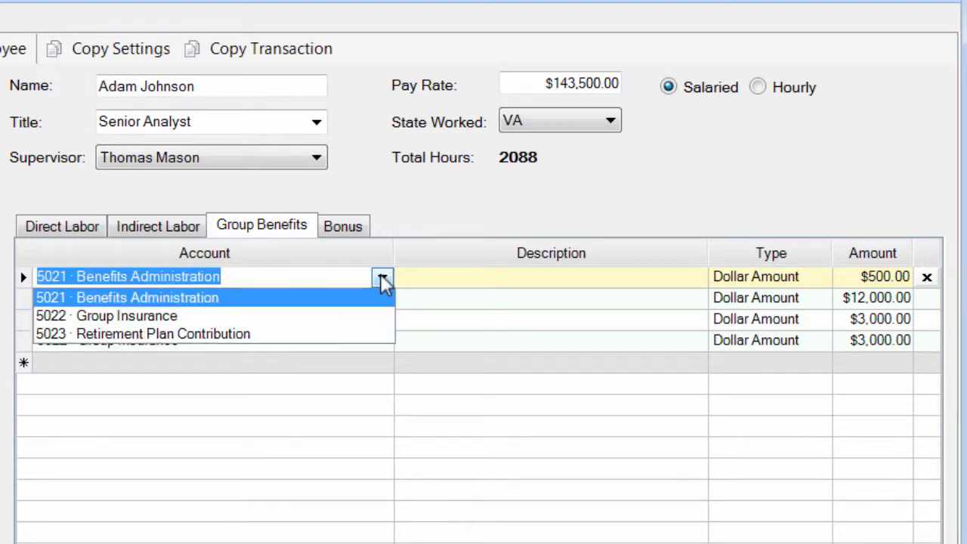
click(383, 280)
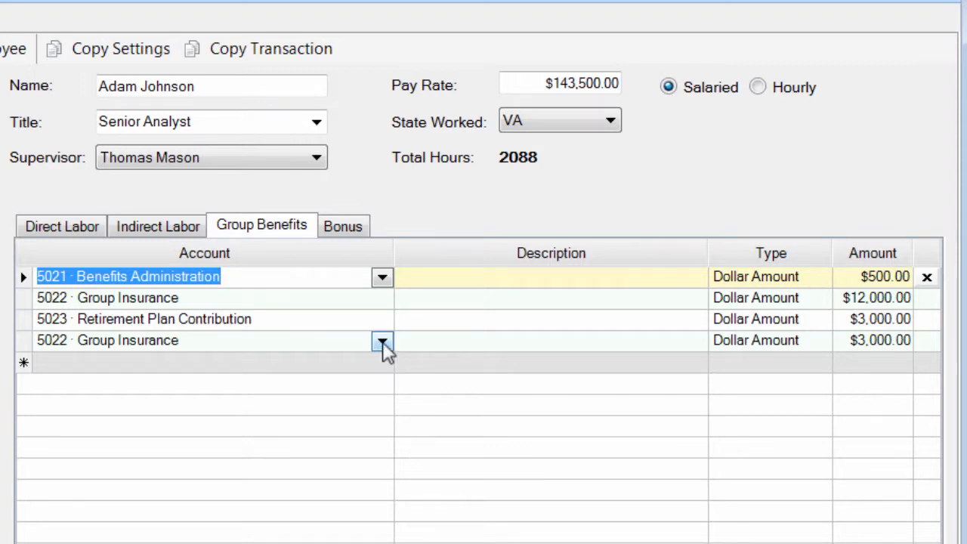
click(345, 228)
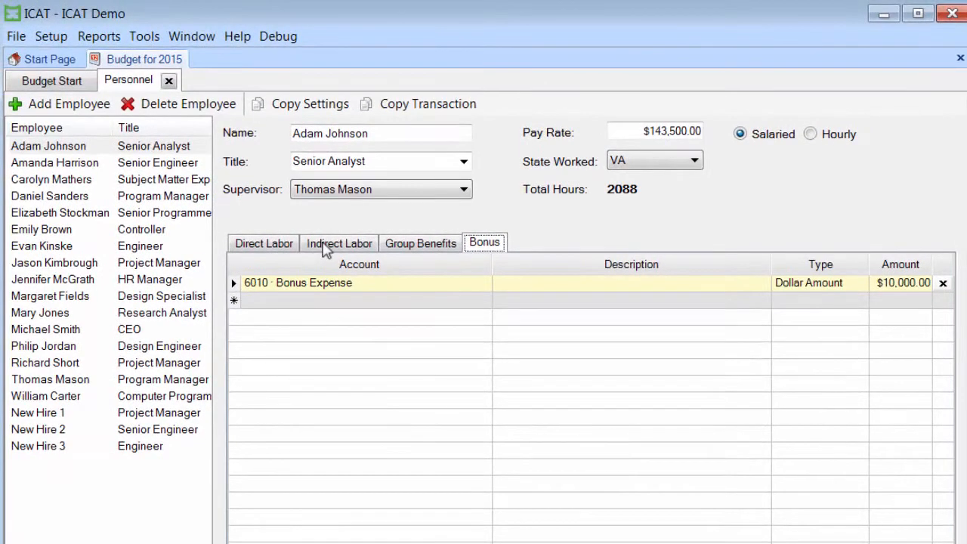
Step: Review the second-listed employee's direct and indirect labor, and the Subject Matter Expert's direct labor
click(81, 162)
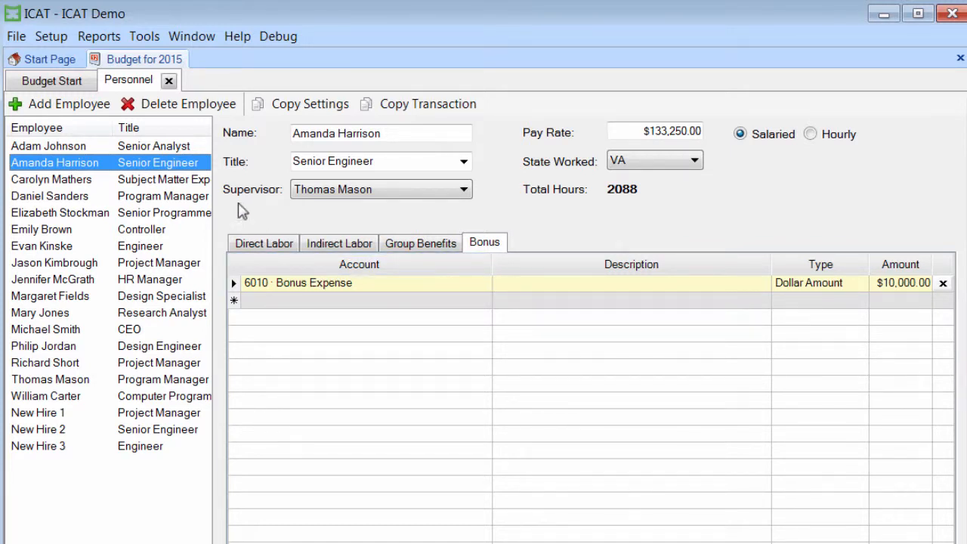
click(266, 247)
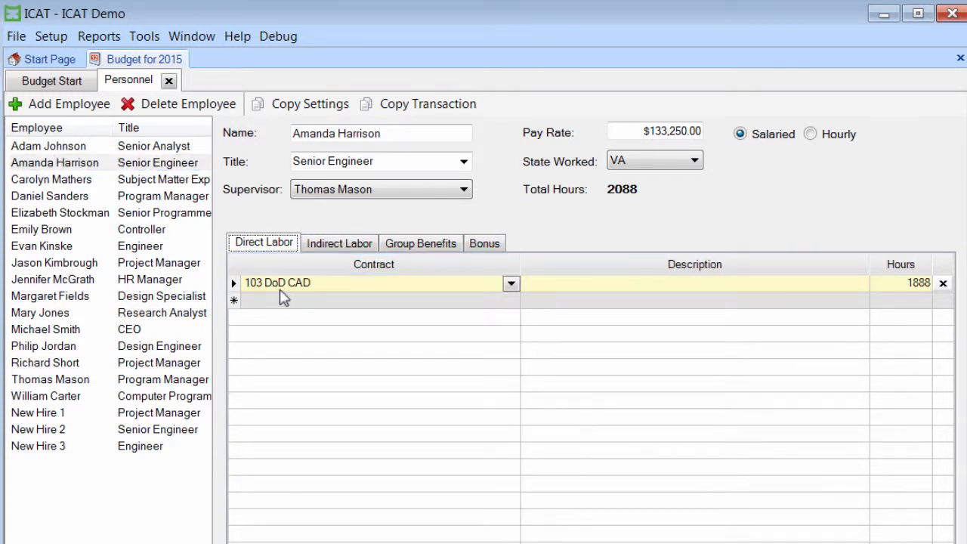
click(354, 245)
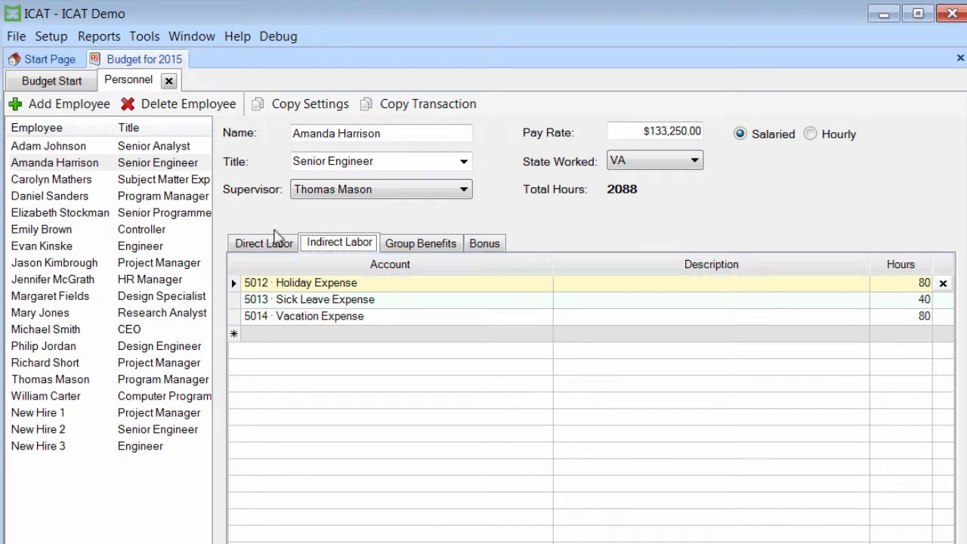
click(76, 180)
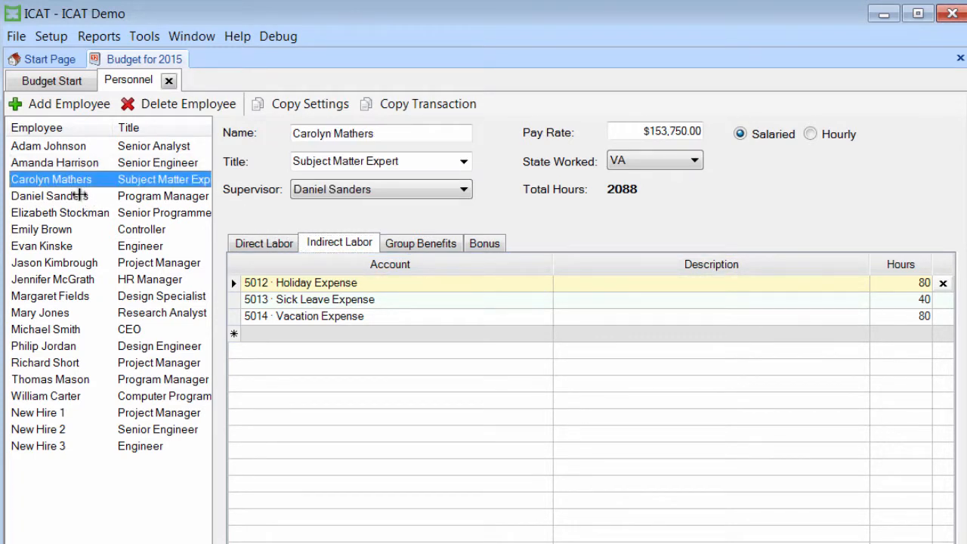
click(269, 245)
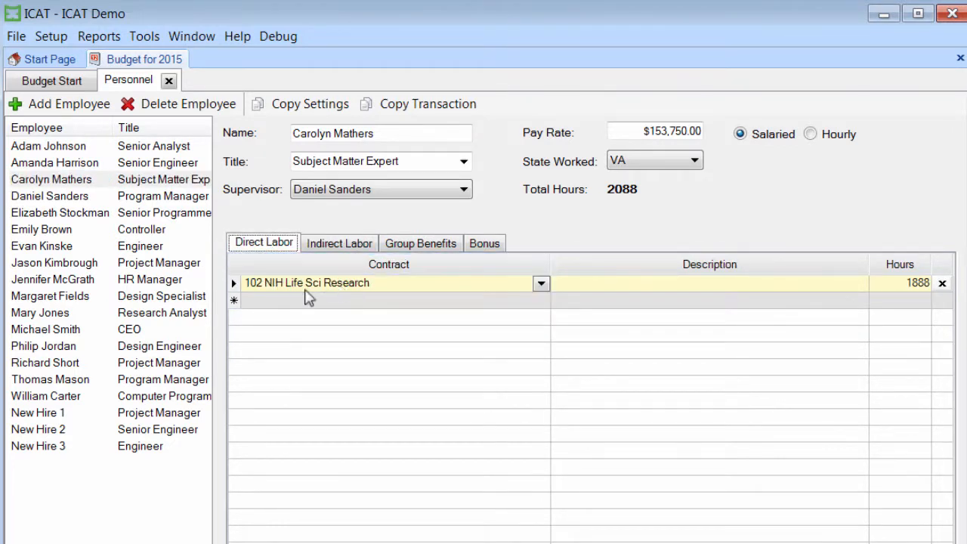
Step: Review the first-listed Program Manager's direct labor, indirect labor including Overhead and B&P Labor, group benefits and bonus
click(62, 196)
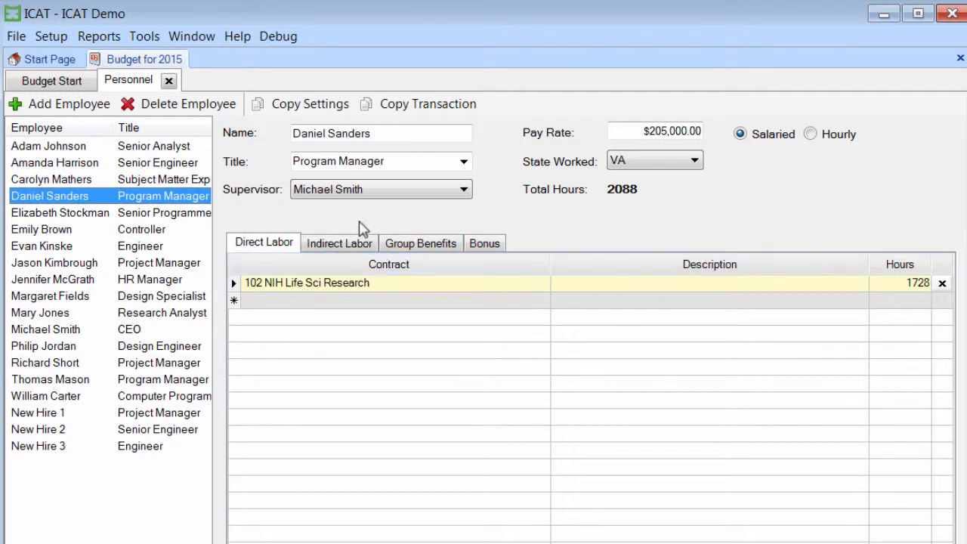
click(341, 249)
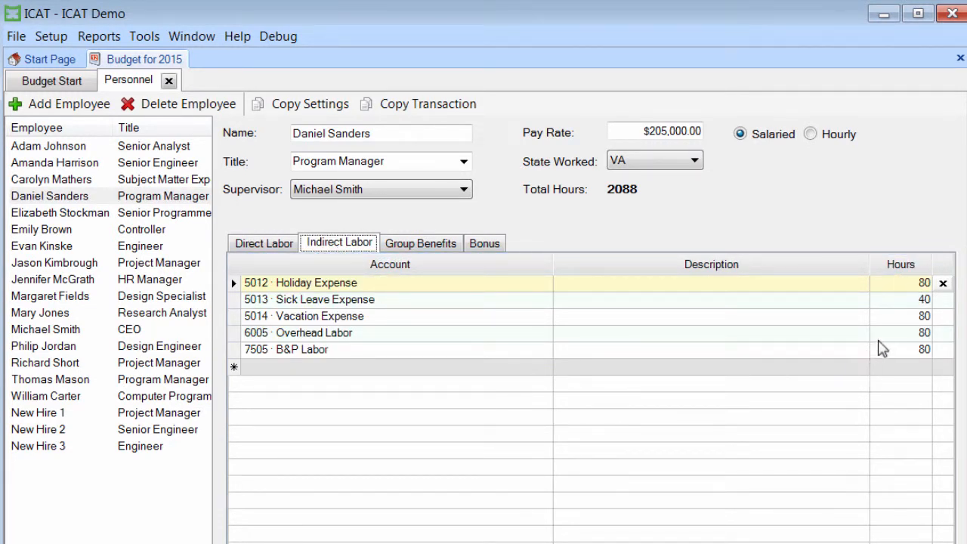
click(528, 333)
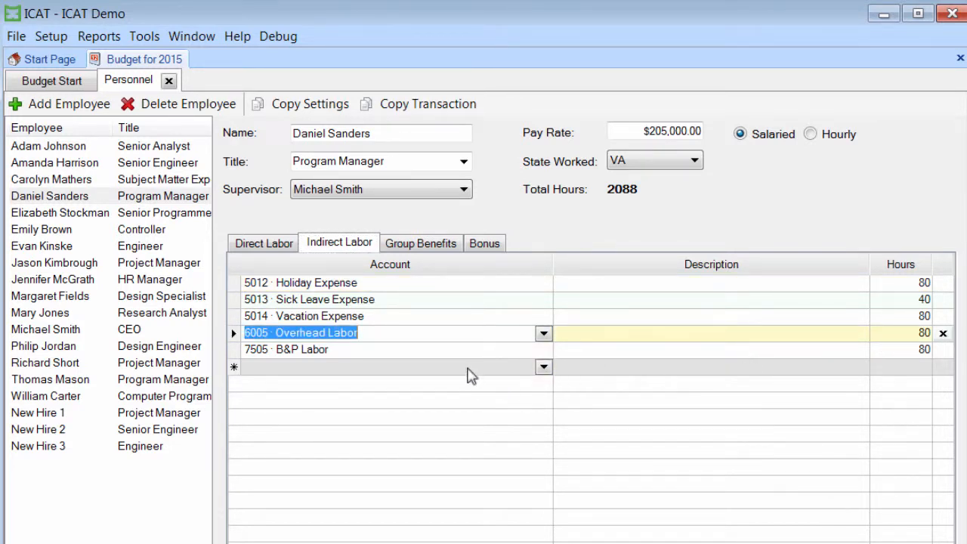
click(461, 349)
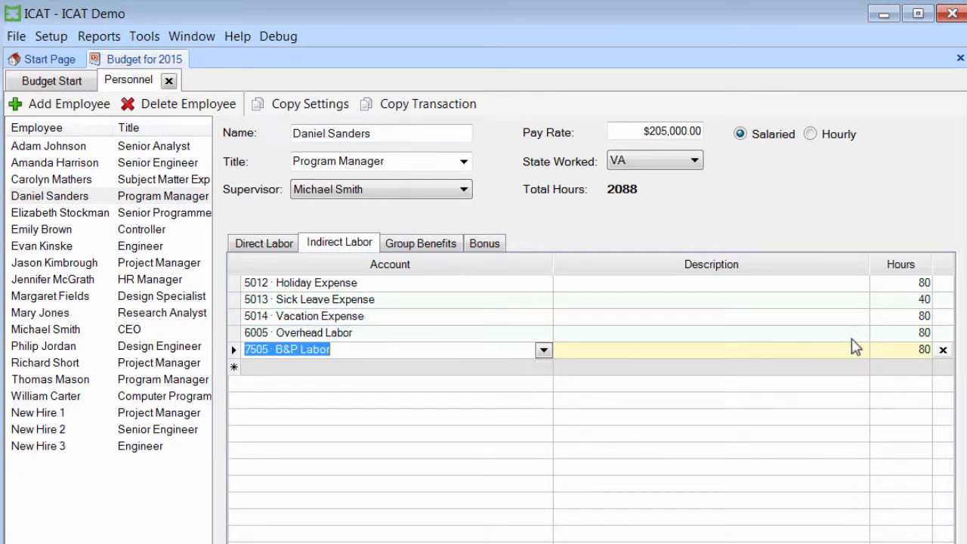
click(266, 245)
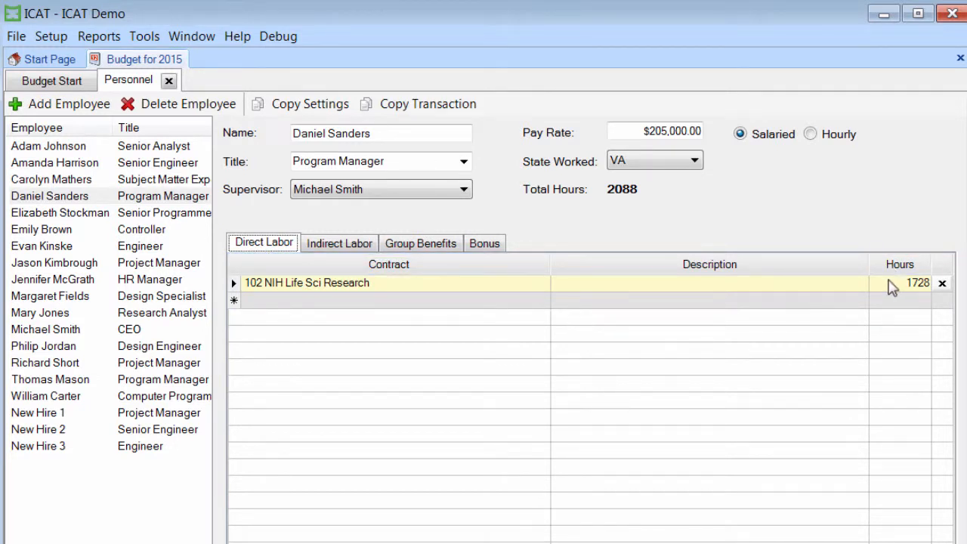
click(326, 244)
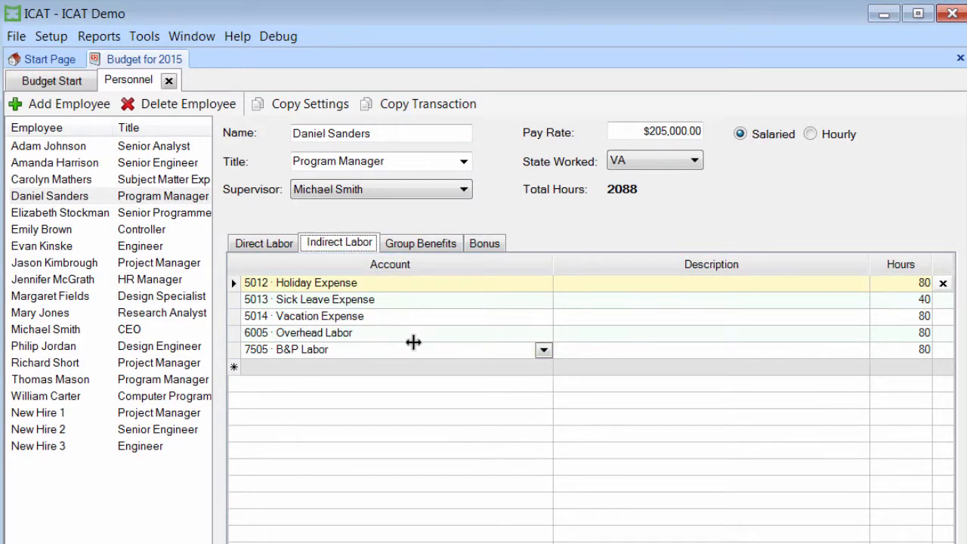
click(429, 241)
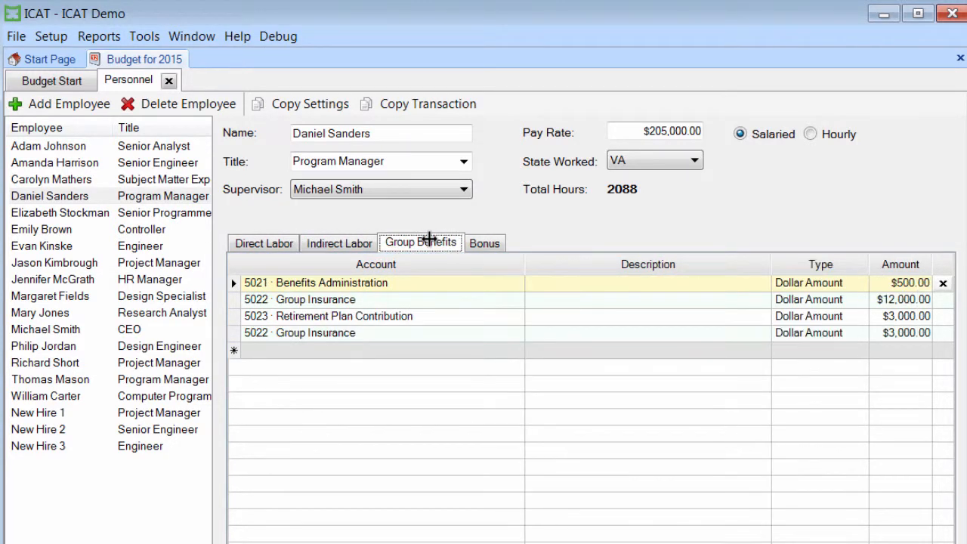
click(482, 241)
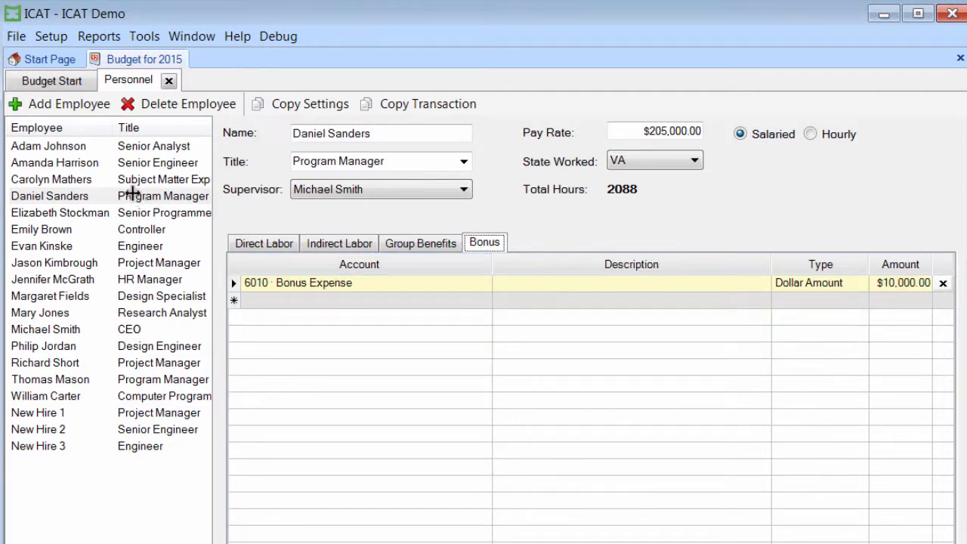
Step: Review the Controller's direct labor, indirect labor, group benefits and bonus entries
click(57, 230)
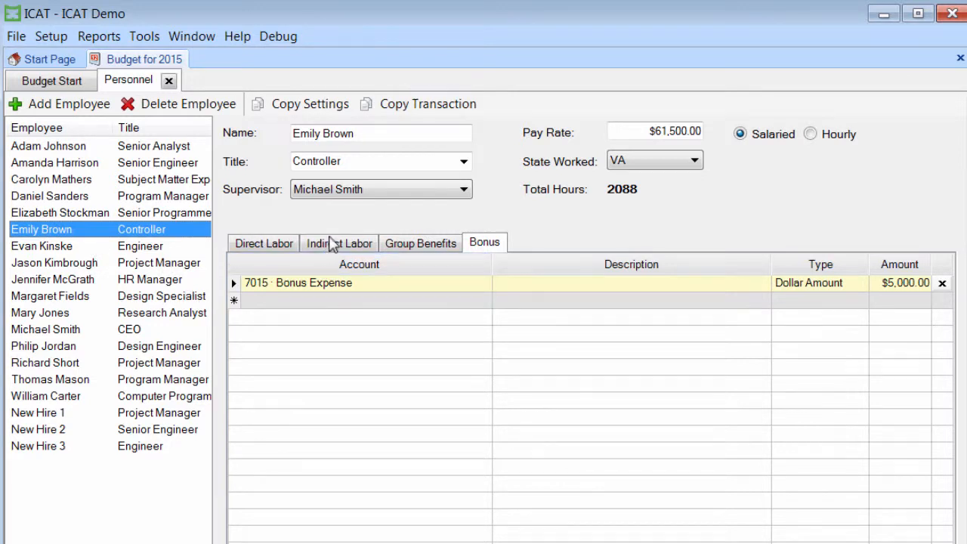
click(266, 245)
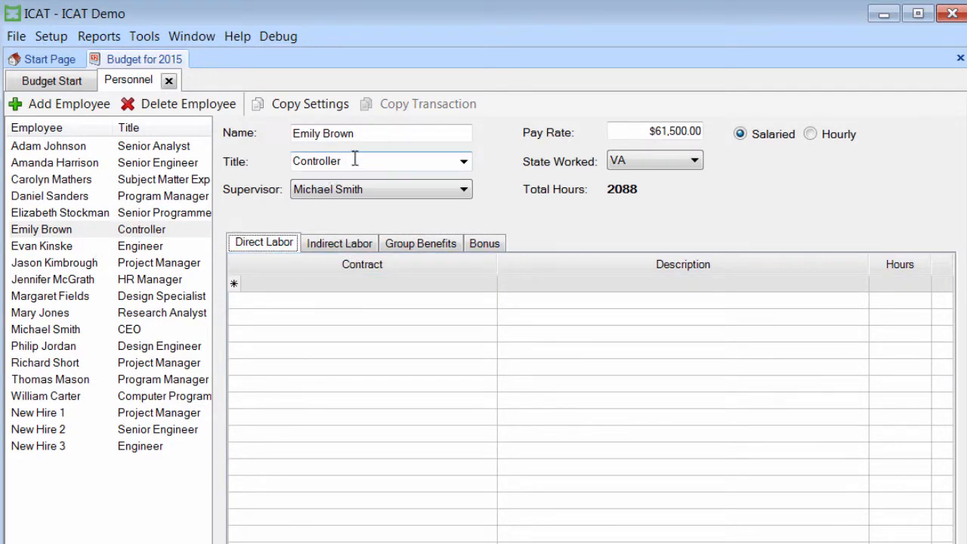
click(348, 247)
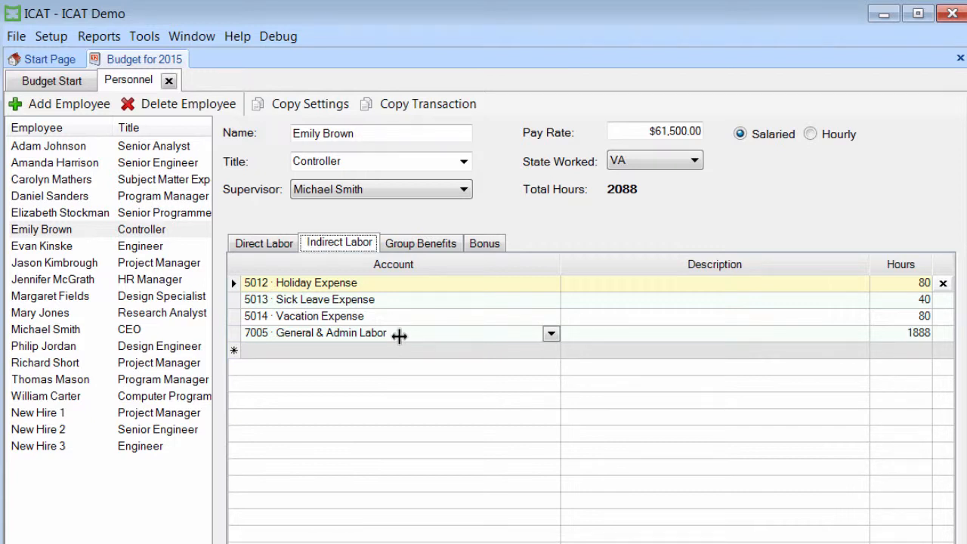
click(430, 243)
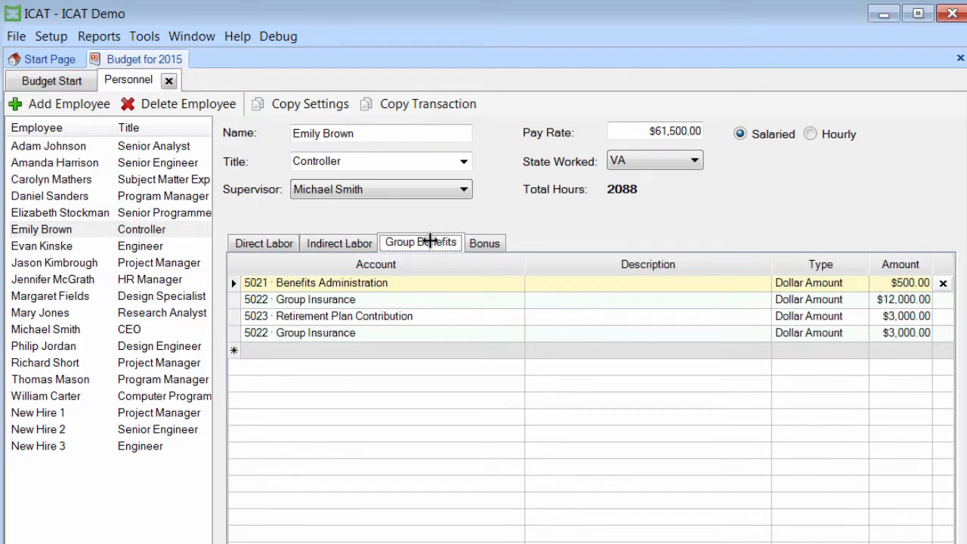
click(489, 241)
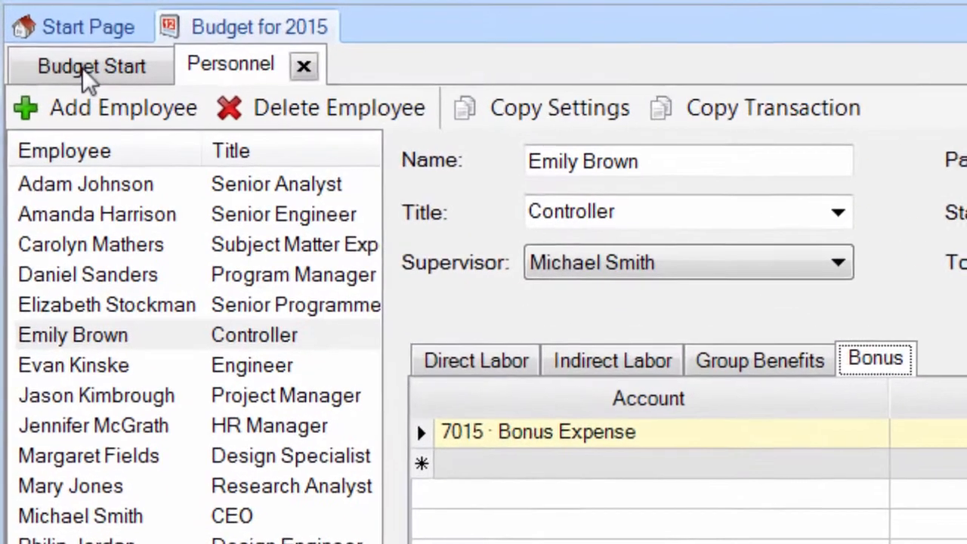
Step: Generate the Labor and Benefits by Employee report for the 2015 budget and examine the first employee's breakdown
click(48, 83)
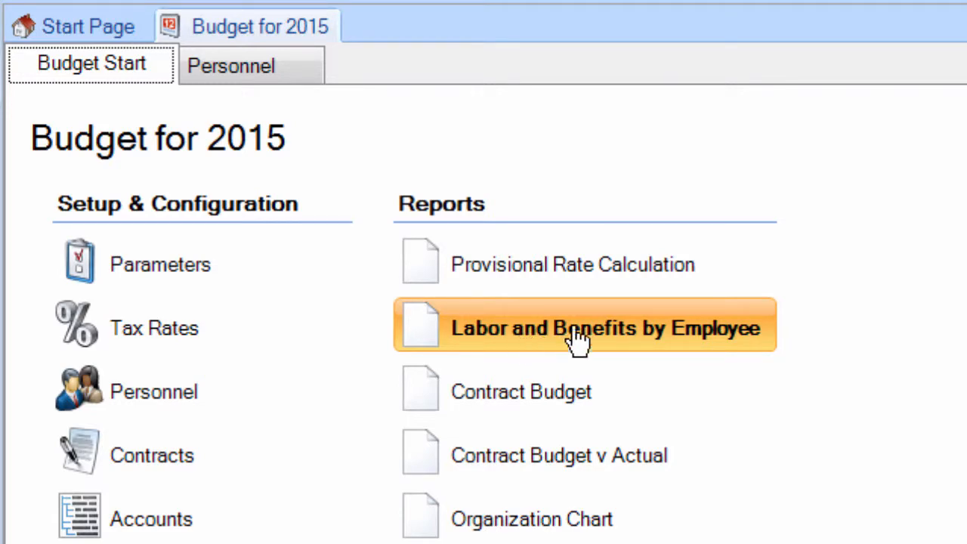
click(602, 340)
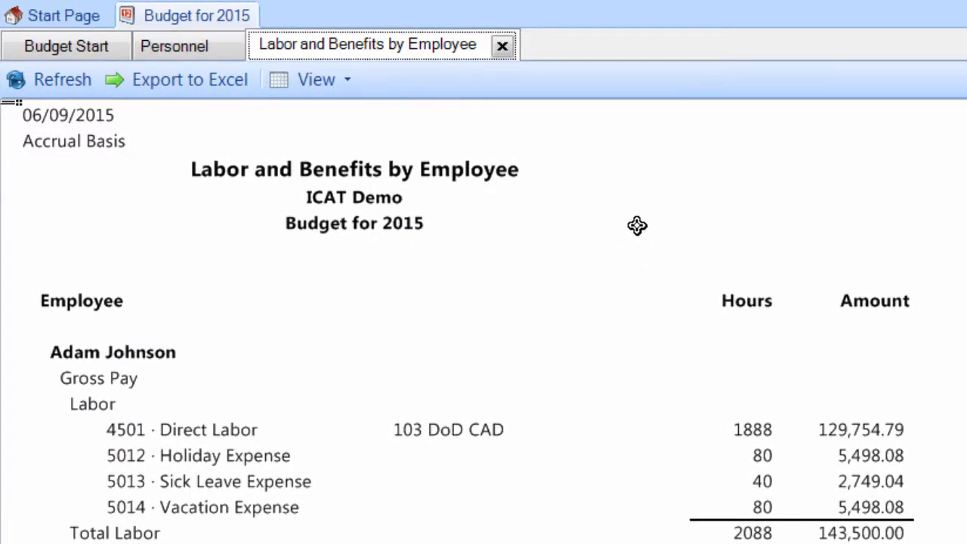
click(49, 354)
scroll(313, 414, down, 3)
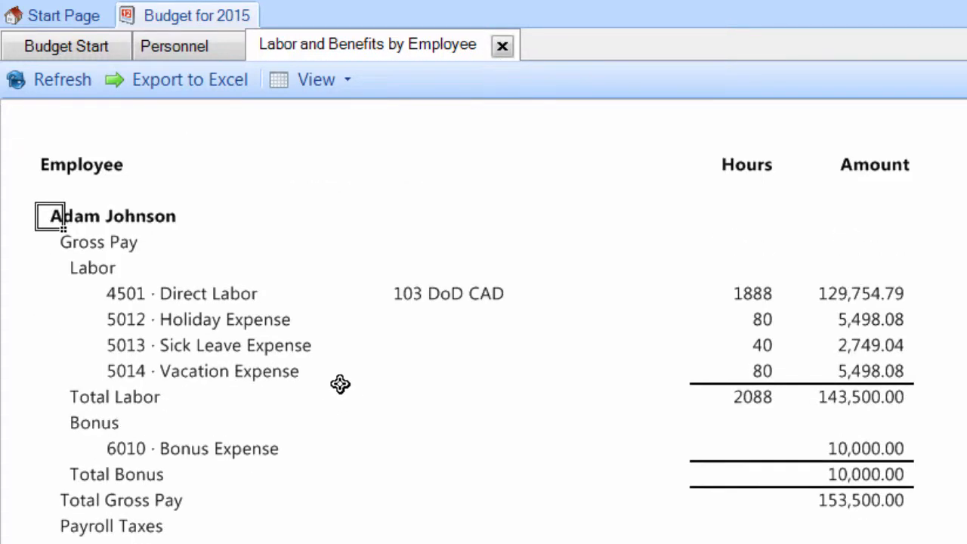
Step: Highlight the first employee's Gross Pay section and Payroll Taxes lines in the report to review them
drag(49, 250, 884, 492)
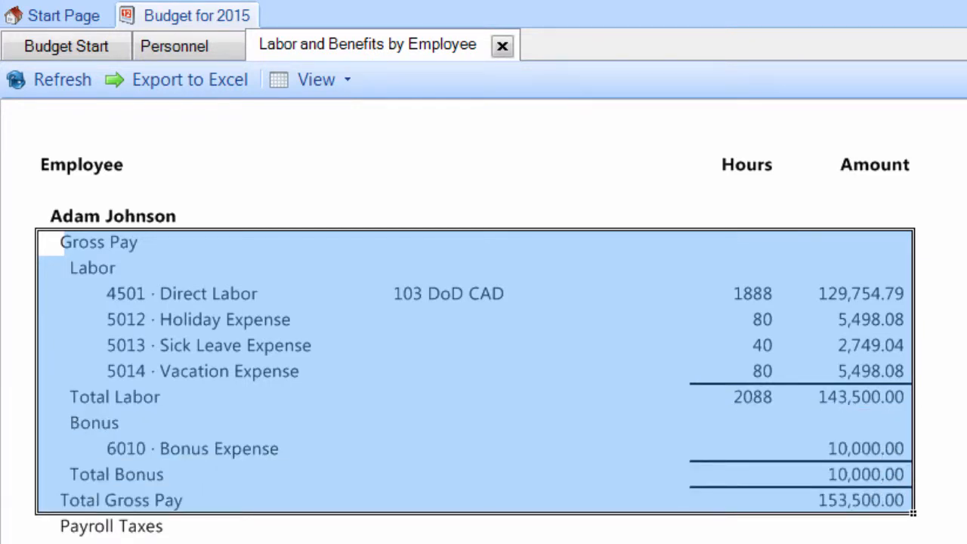
scroll(879, 503, down, 3)
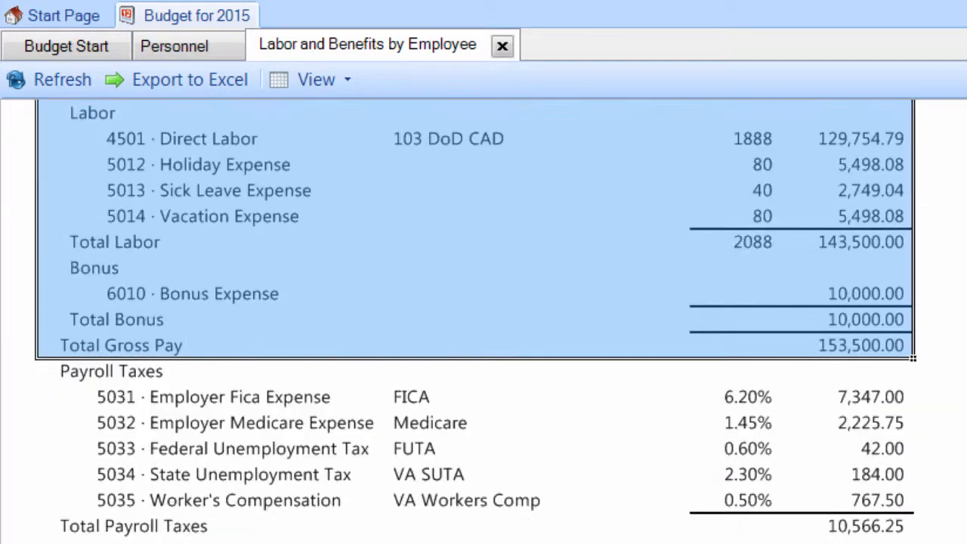
drag(95, 398, 863, 505)
drag(871, 391, 898, 413)
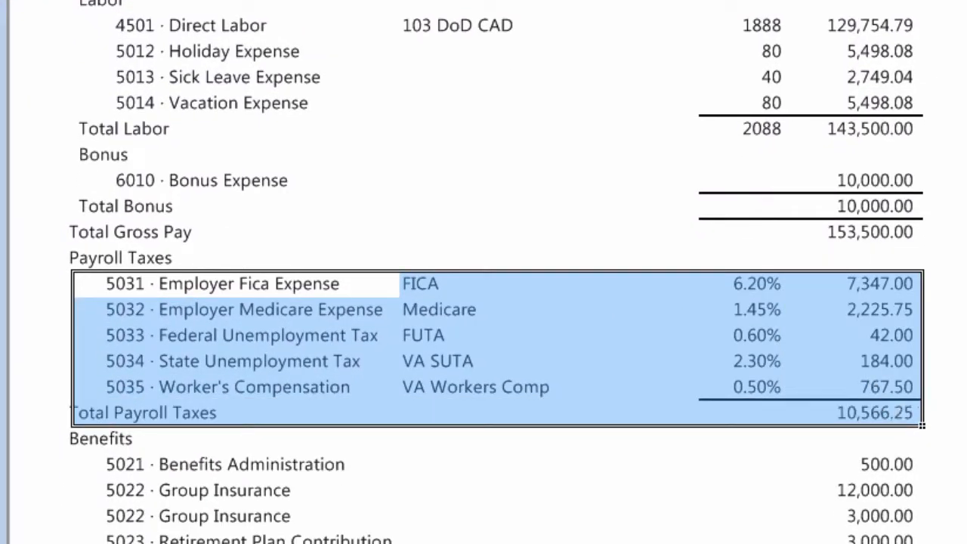
Step: Highlight the first employee's Benefits section and overall total, and look through the following employees' breakdowns
scroll(707, 499, down, 2)
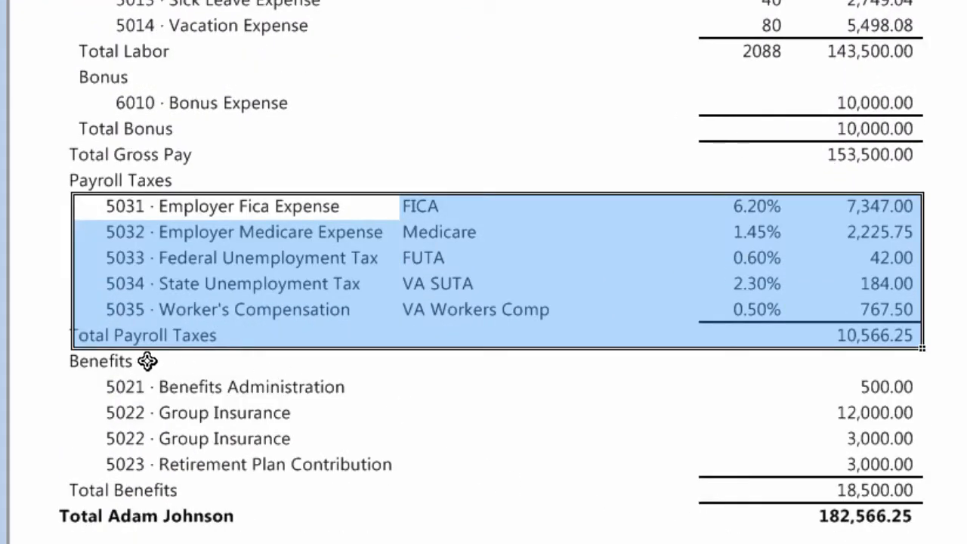
drag(80, 361, 891, 488)
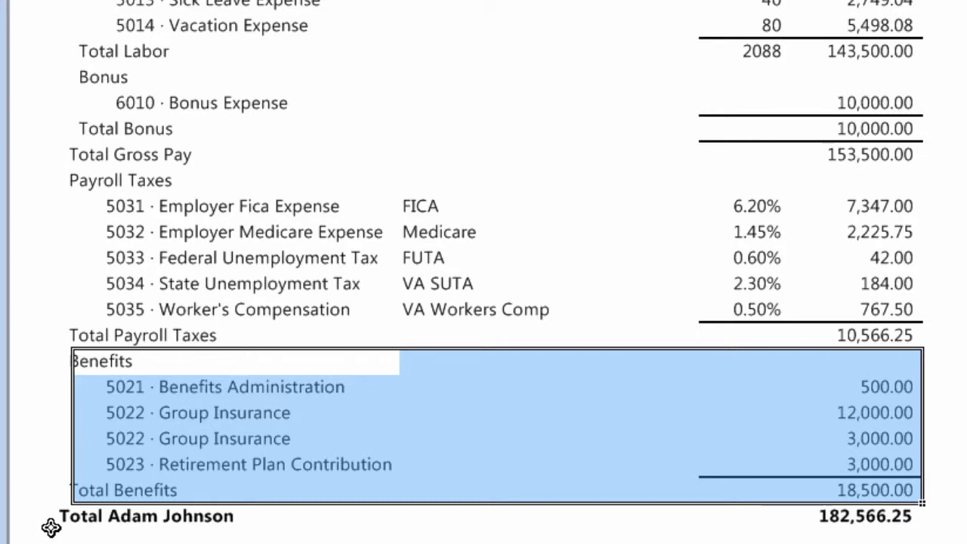
drag(46, 515, 838, 501)
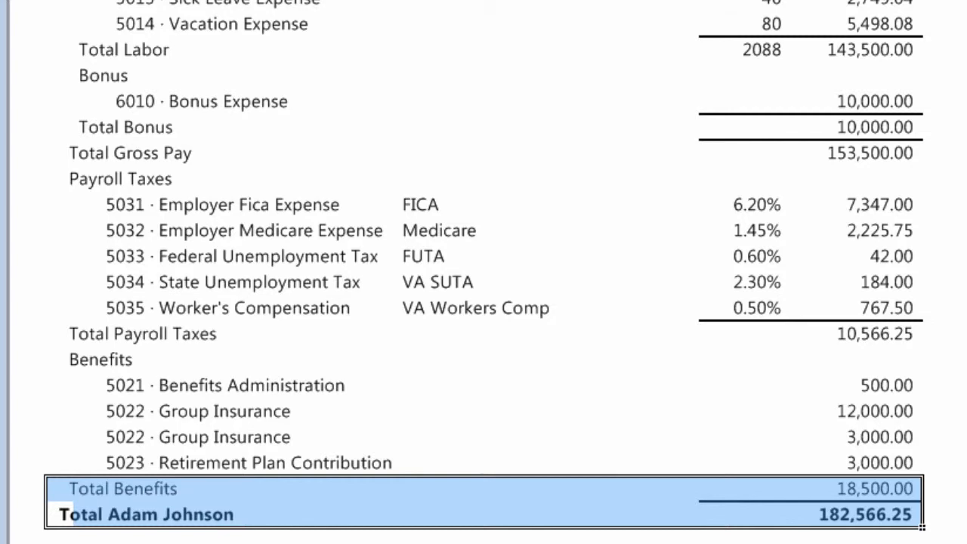
scroll(483, 272, down, 10)
scroll(937, 420, down, 5)
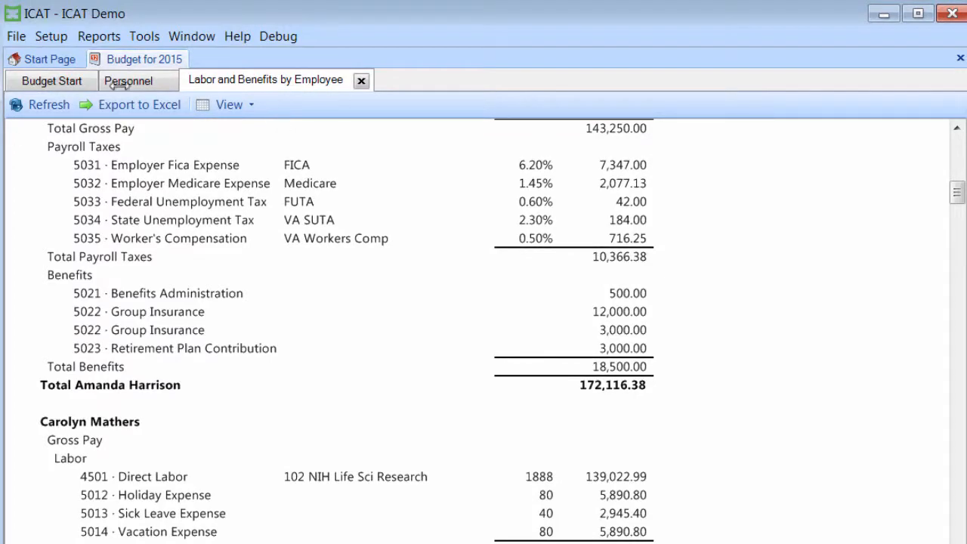
Step: Return to the personnel list and show the direct labor of New Hire 1, the Project Manager
click(128, 80)
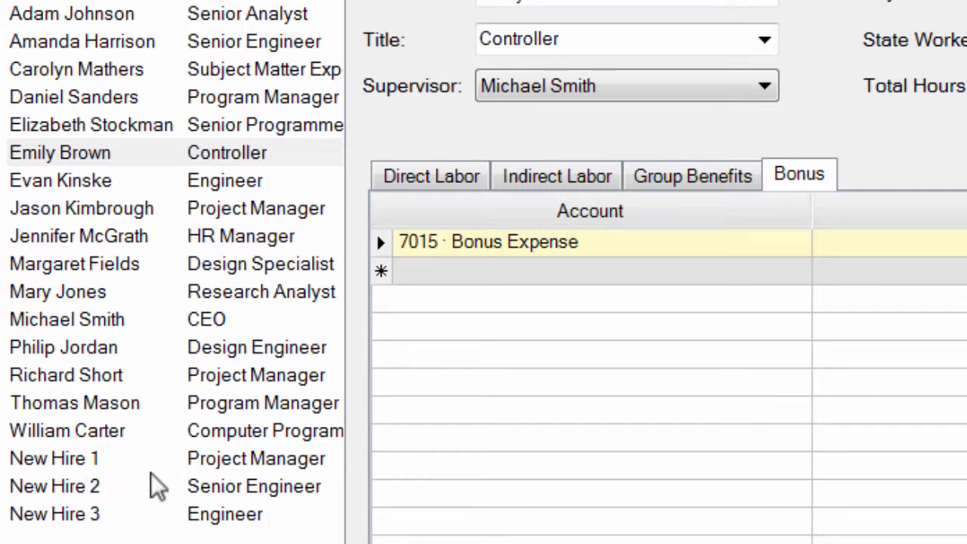
click(53, 459)
click(413, 174)
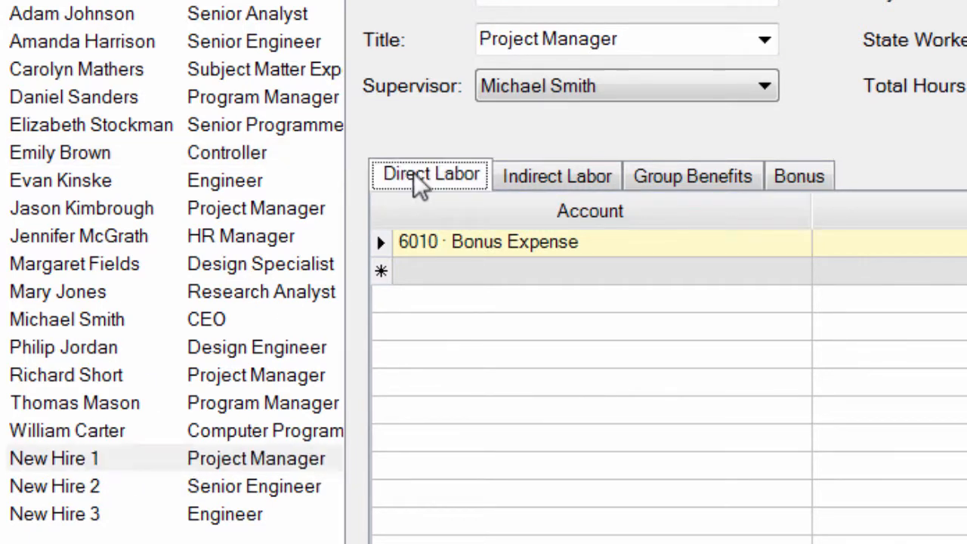